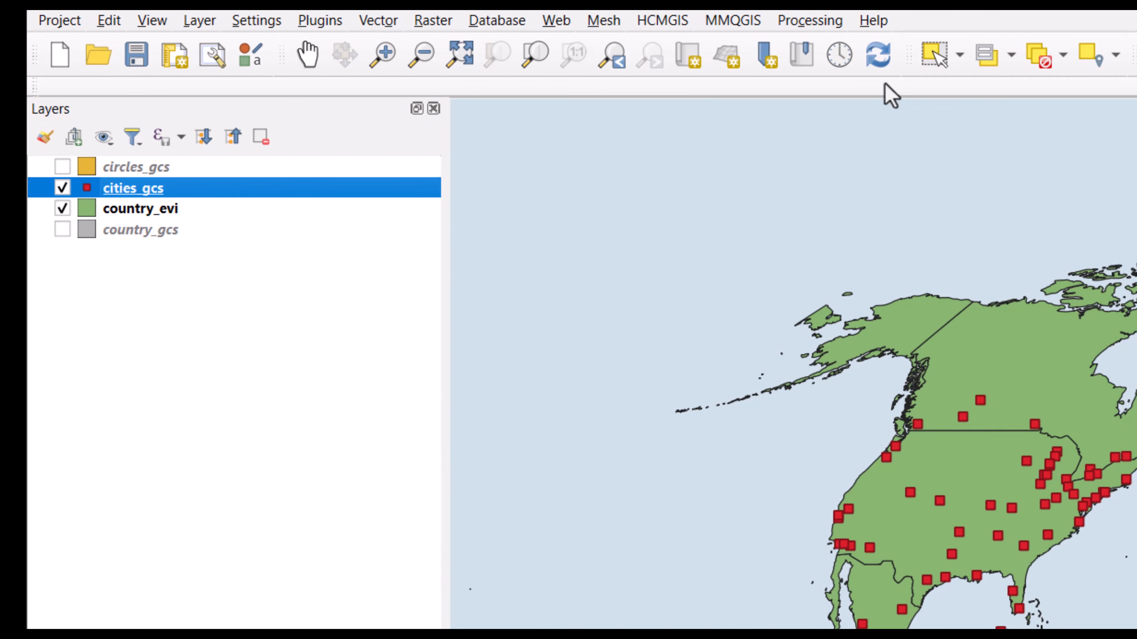
Use Select Features by Value on the cities_gcs layer to select cities whose CAPITAL is equal to Y.
left_click(1010, 55)
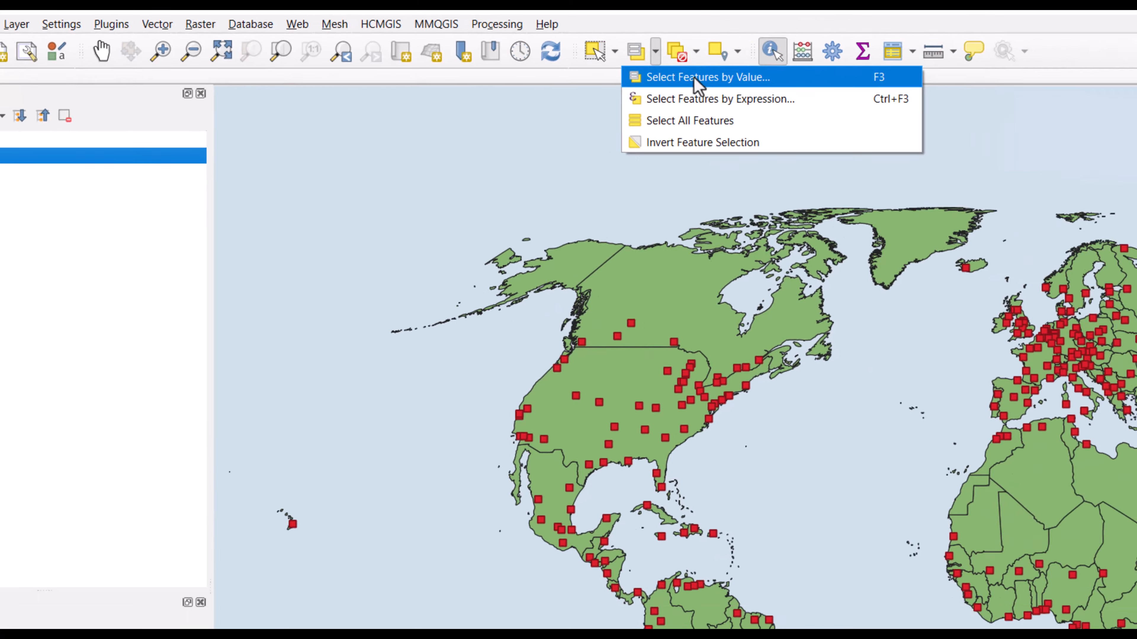
left_click(840, 89)
left_click_drag(163, 335, 300, 150)
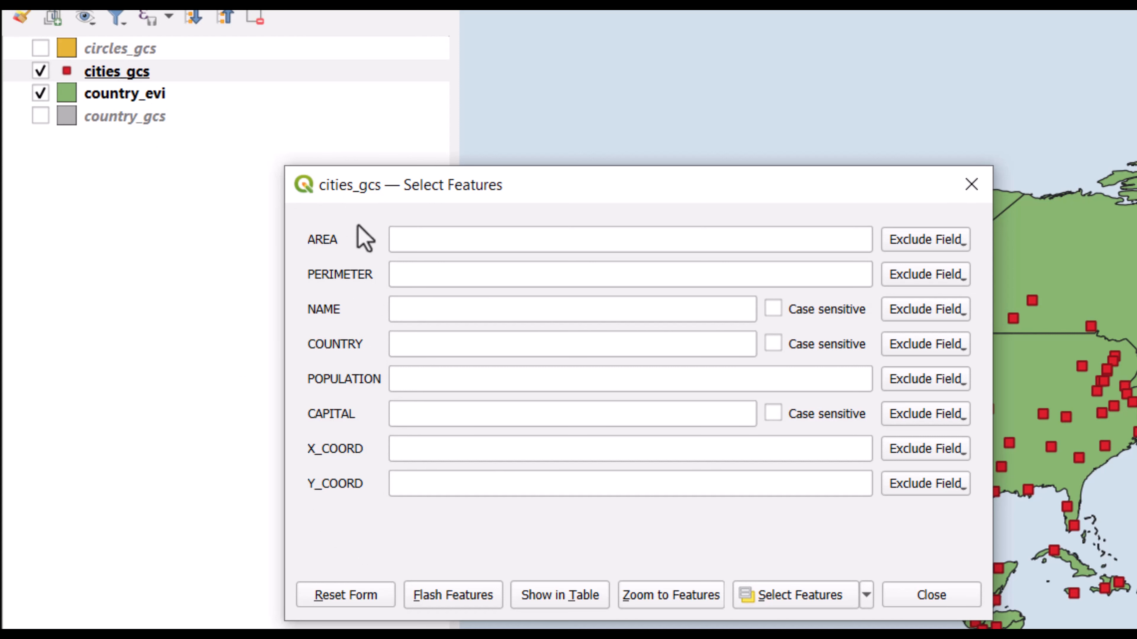
left_click(396, 417)
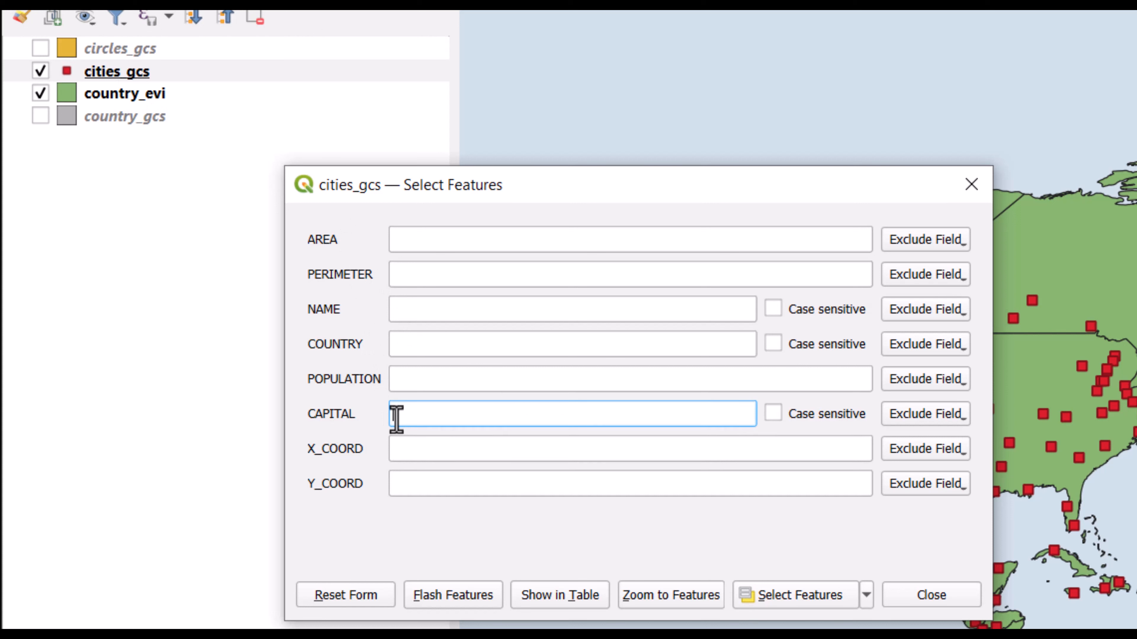
type("Y")
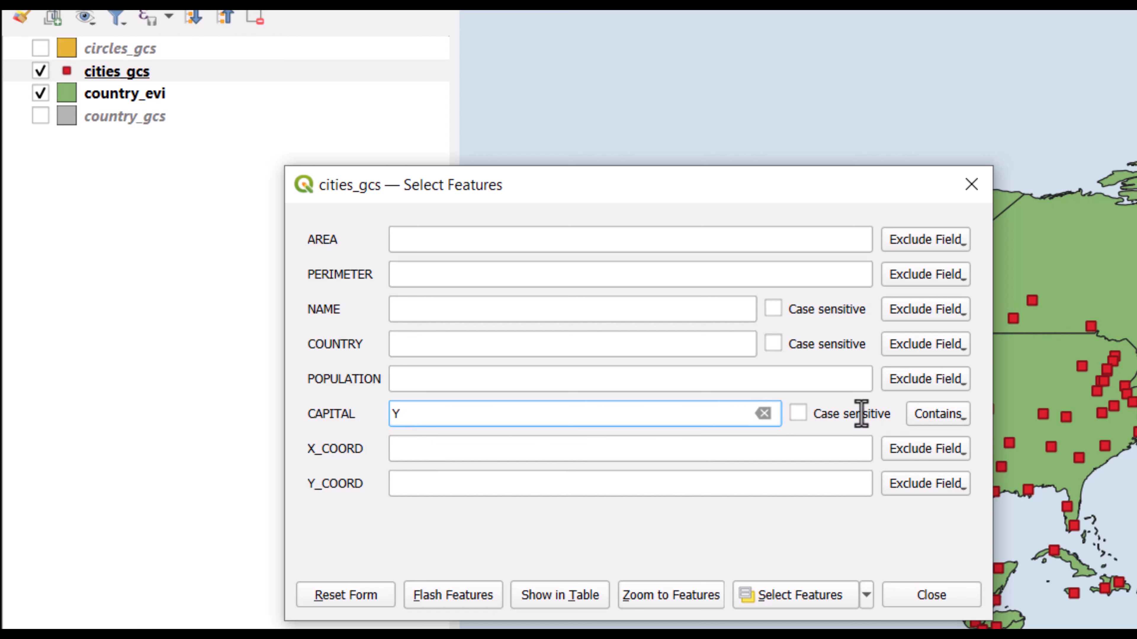
left_click(931, 419)
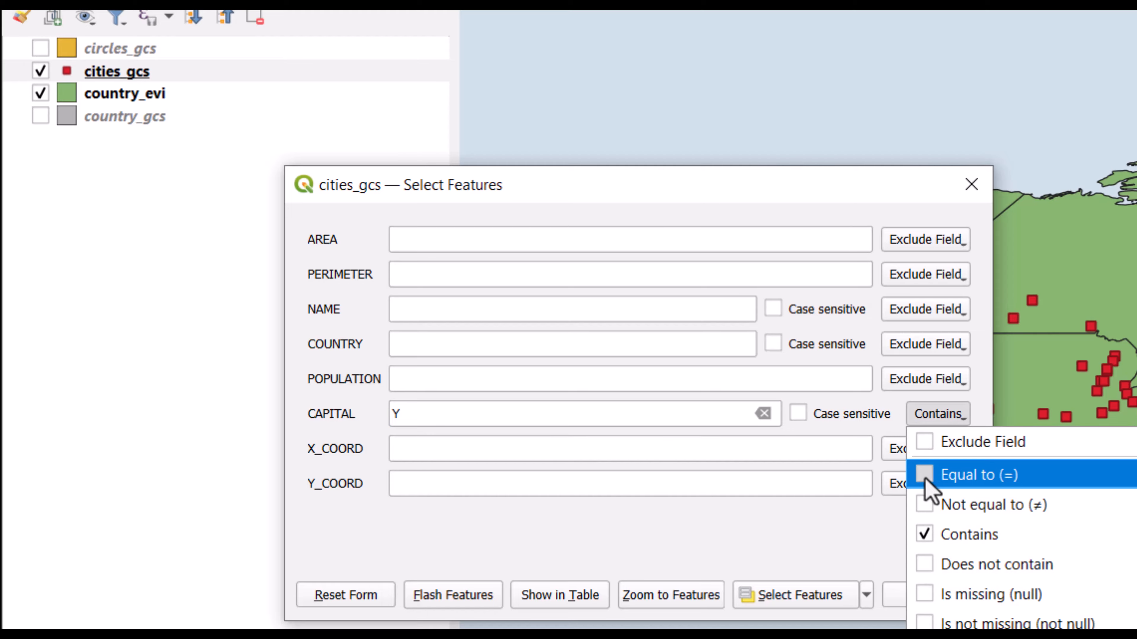
left_click(925, 481)
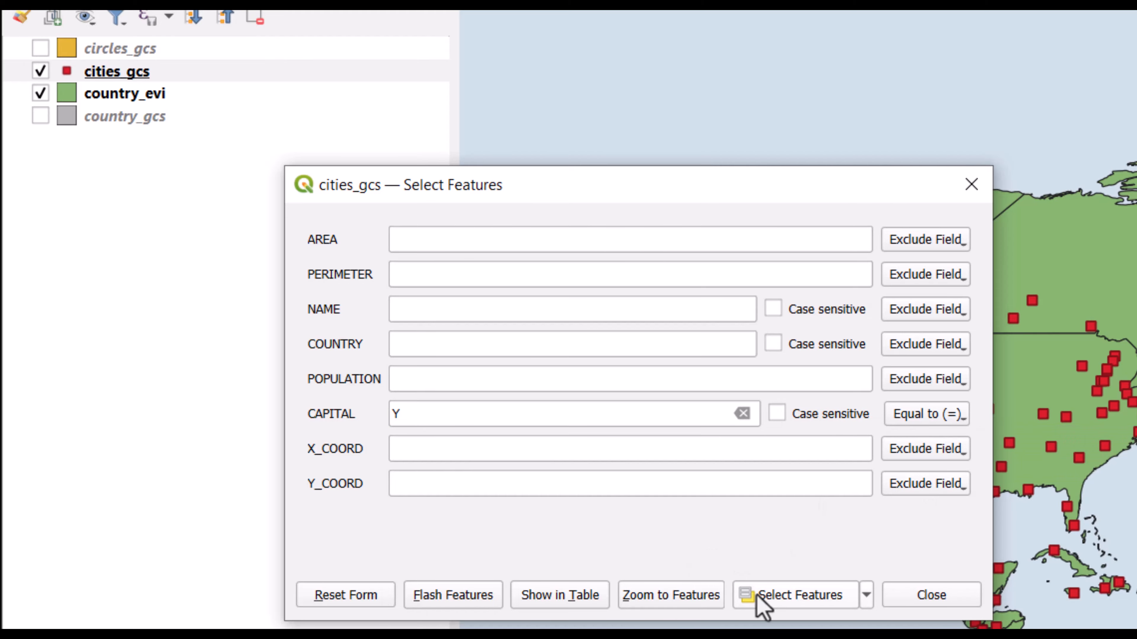
left_click(736, 581)
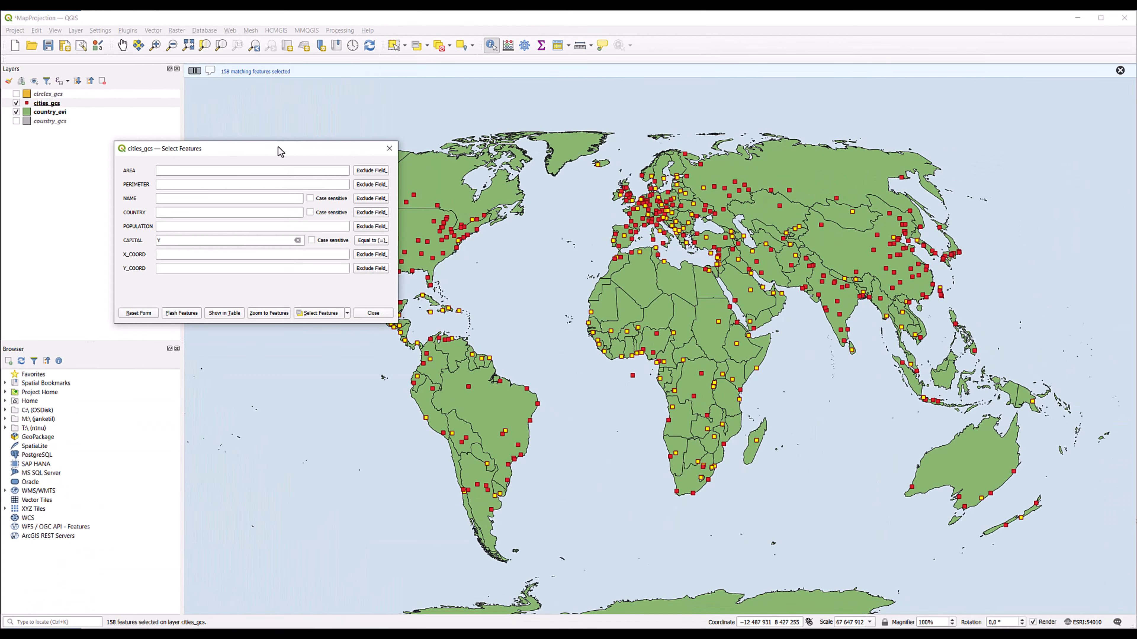
Select the cities_gcs features whose POPULATION is greater than 10000000, with no condition on CAPITAL.
left_click_drag(278, 147, 189, 208)
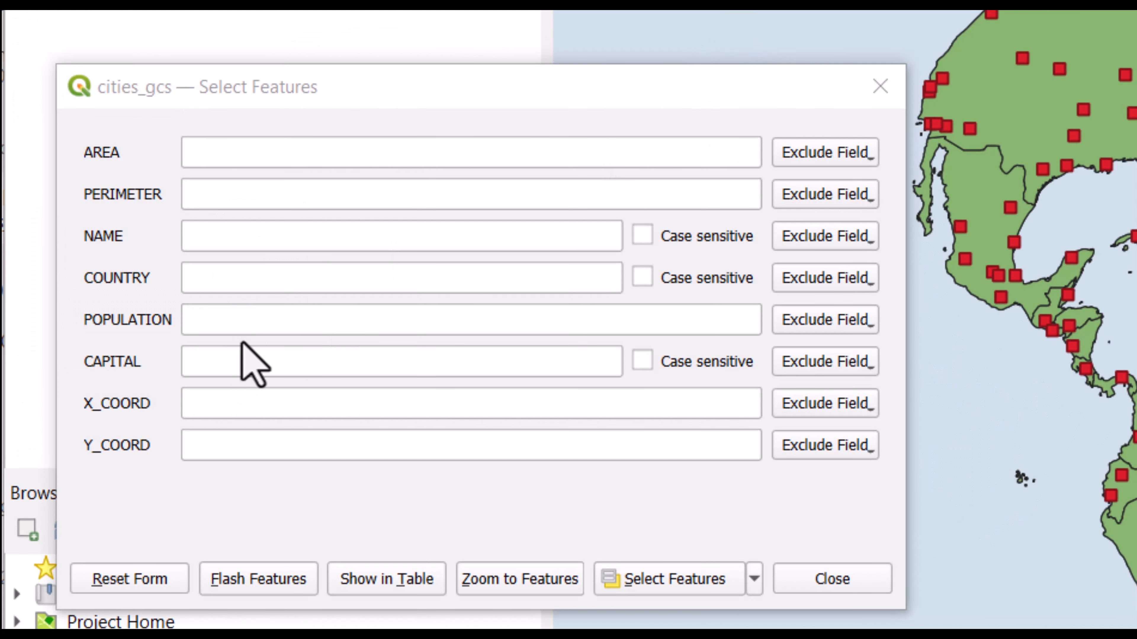
left_click(256, 314)
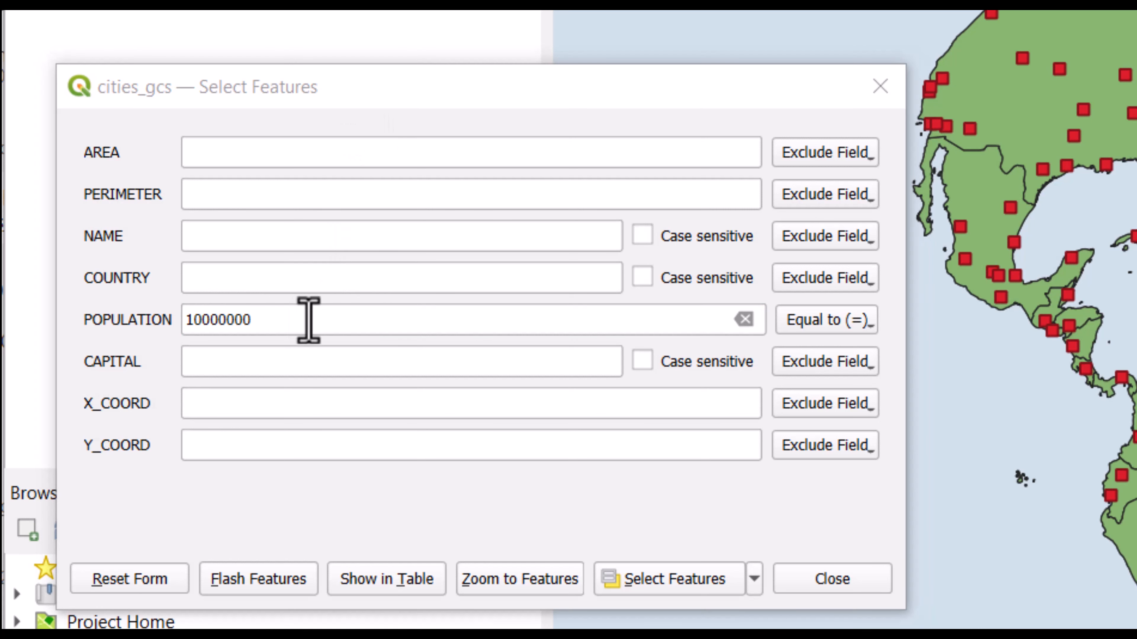
left_click(870, 324)
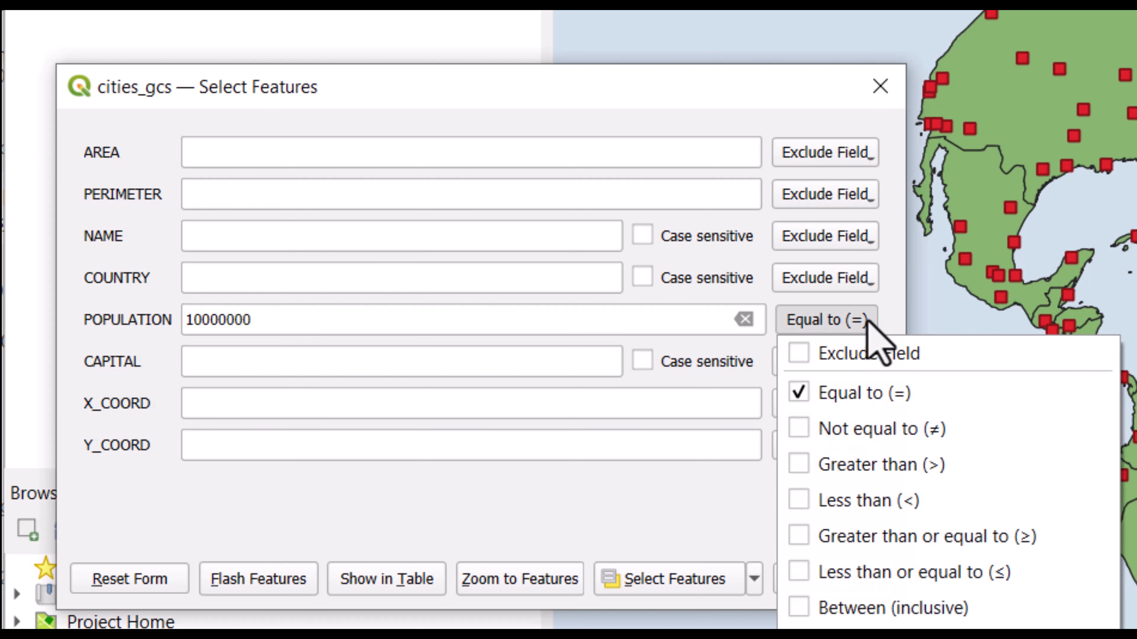
left_click(802, 465)
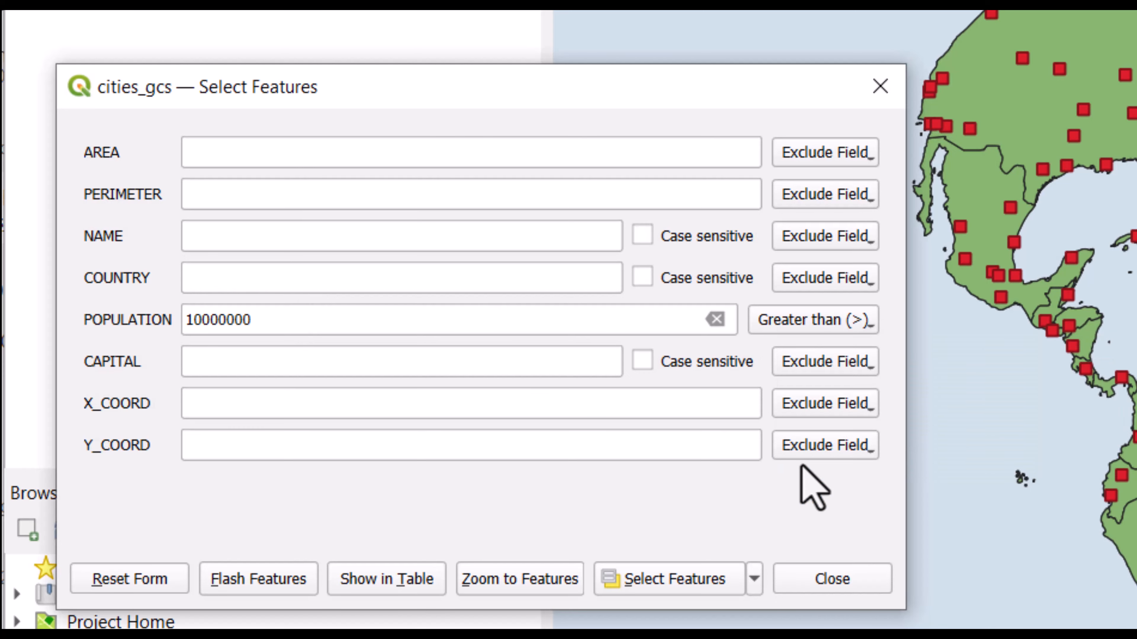
left_click(658, 581)
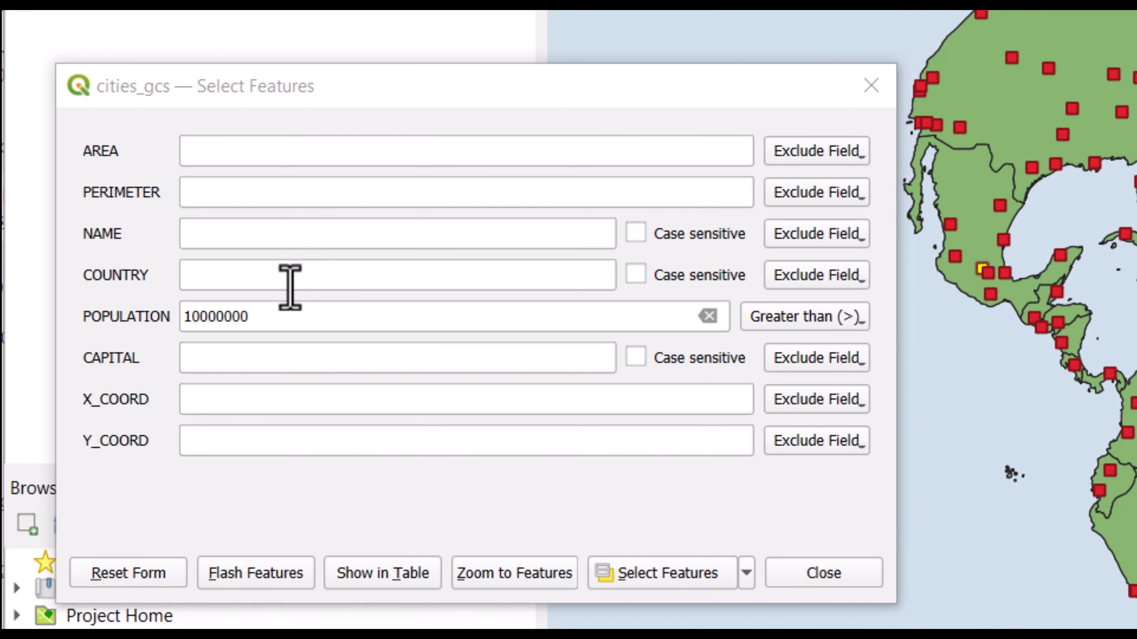
Add the condition CAPITAL equal to Y to the population filter and select the matching cities.
left_click(219, 361)
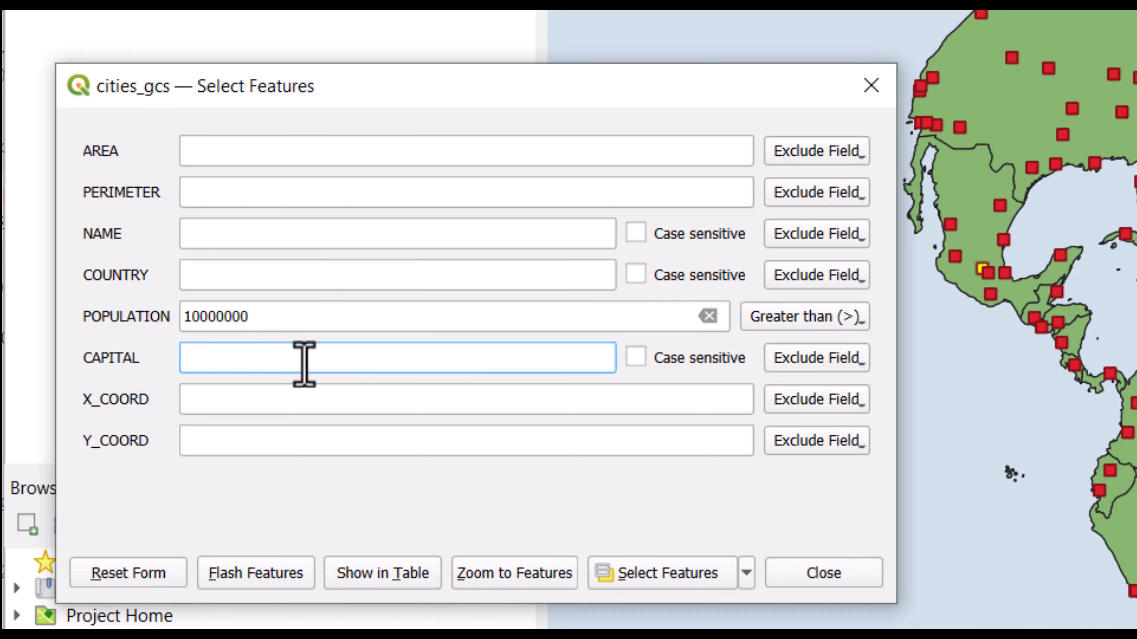
type("Y")
left_click(210, 383)
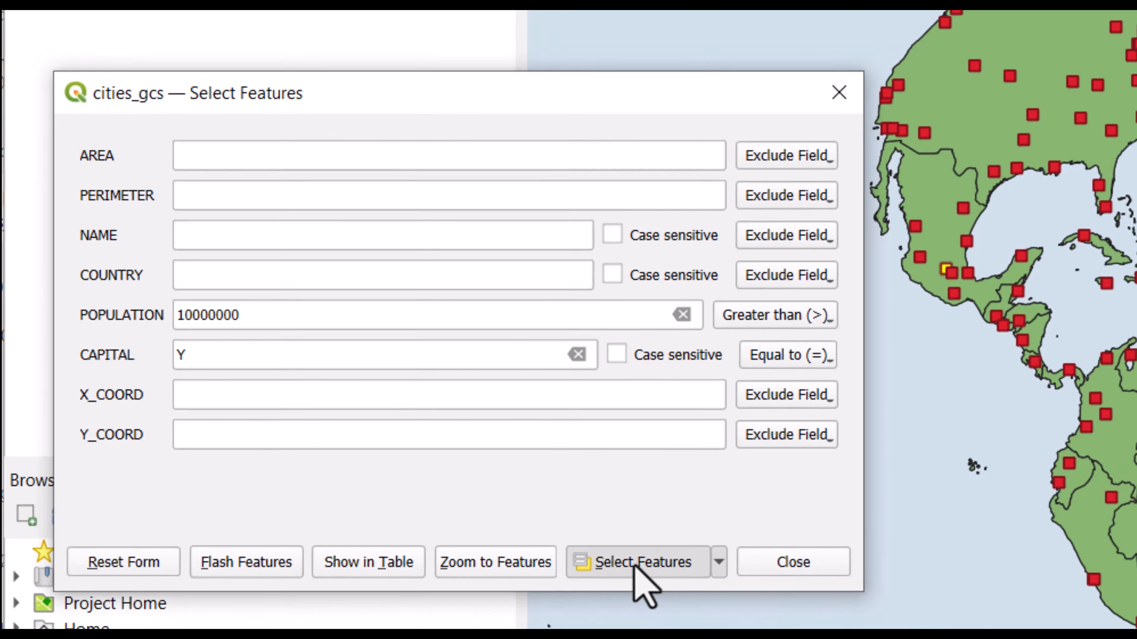
left_click(635, 563)
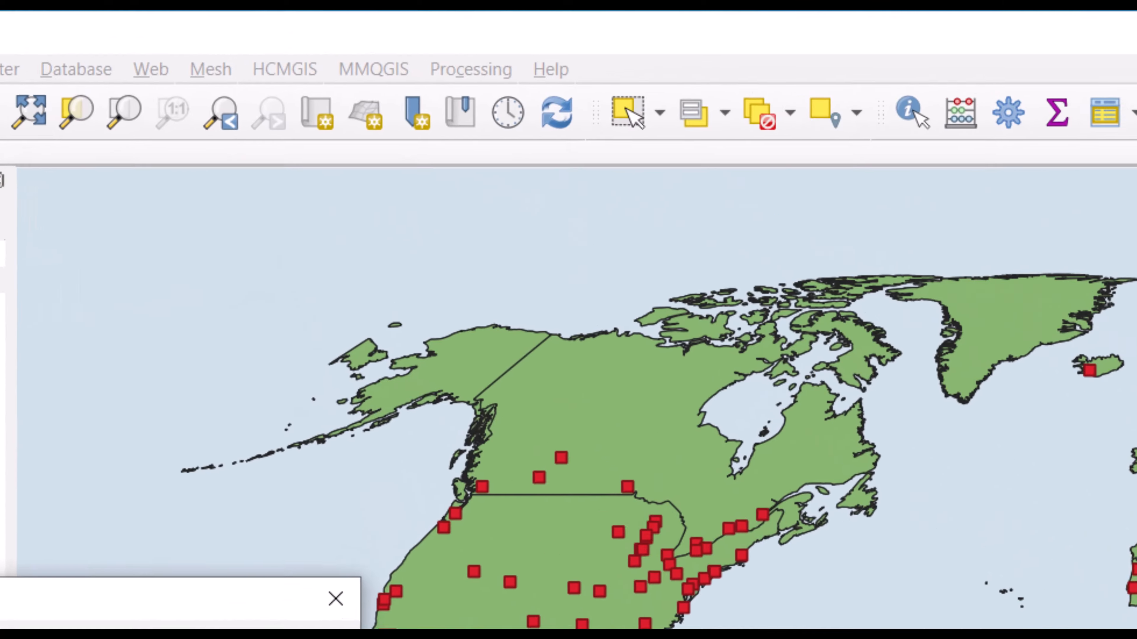
Start a Select Features by Expression query on cities_gcs and insert the CAPITAL field into the expression.
left_click(725, 112)
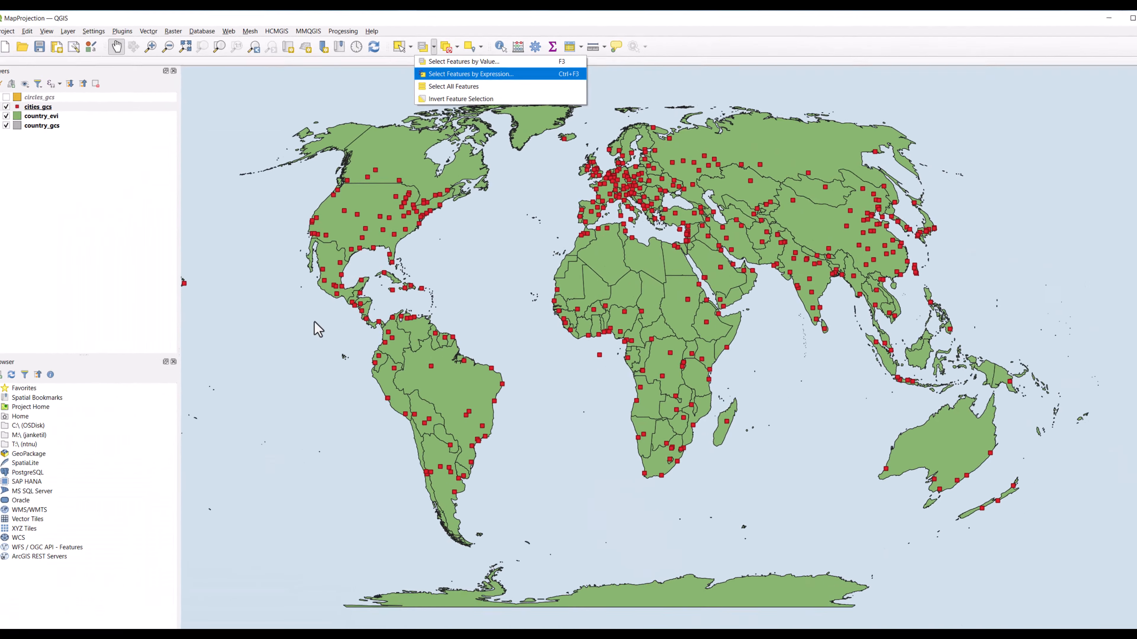
left_click(800, 203)
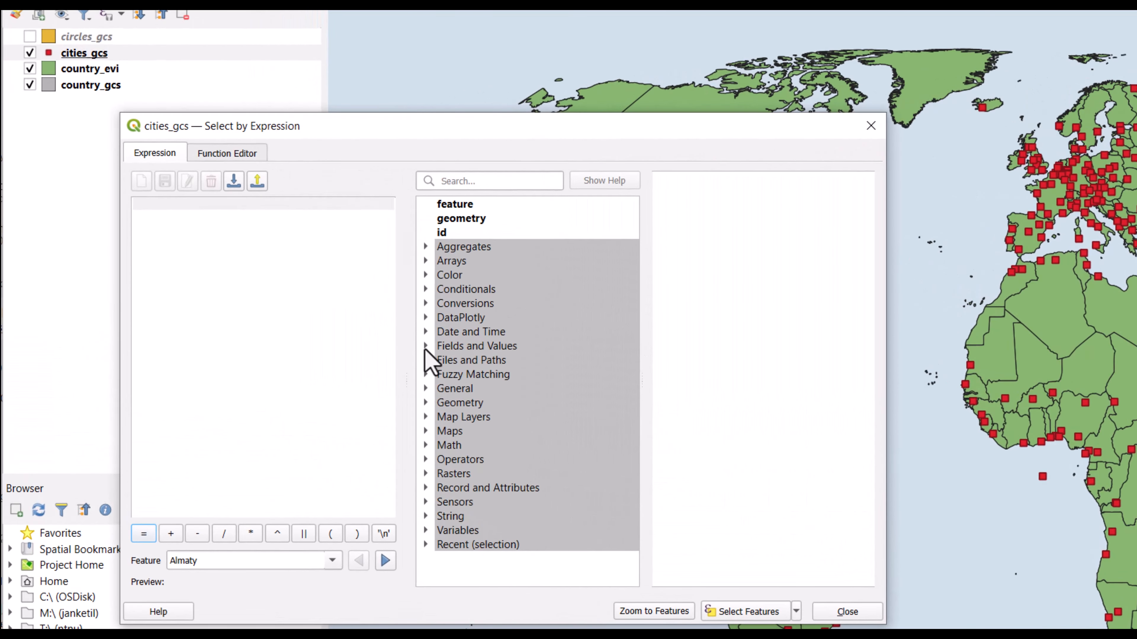
left_click(425, 349)
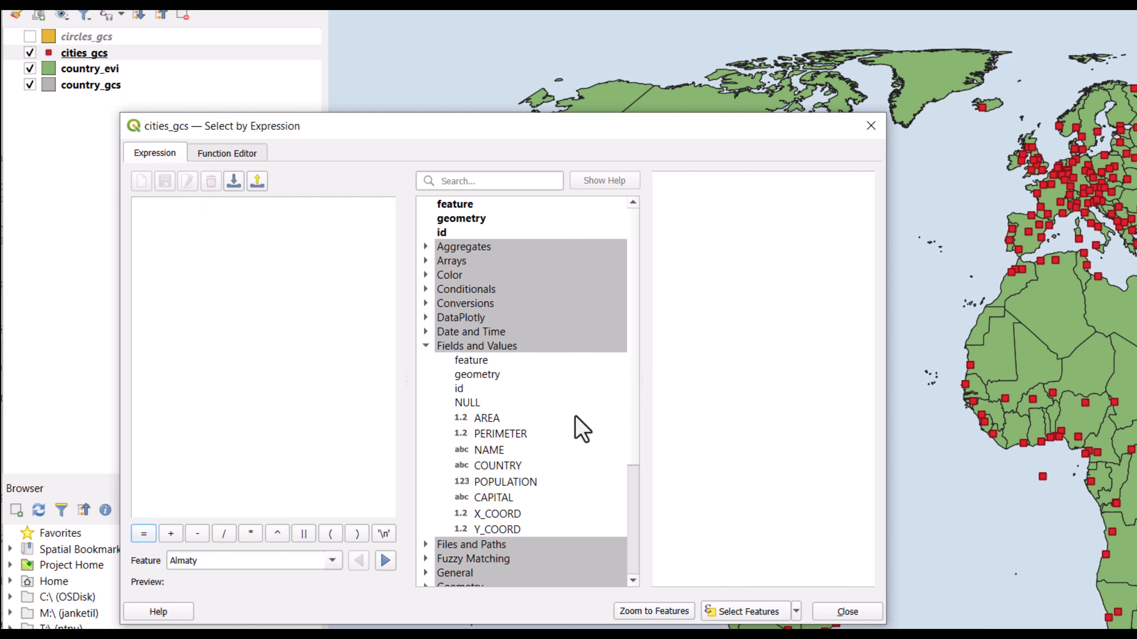
double_click(494, 498)
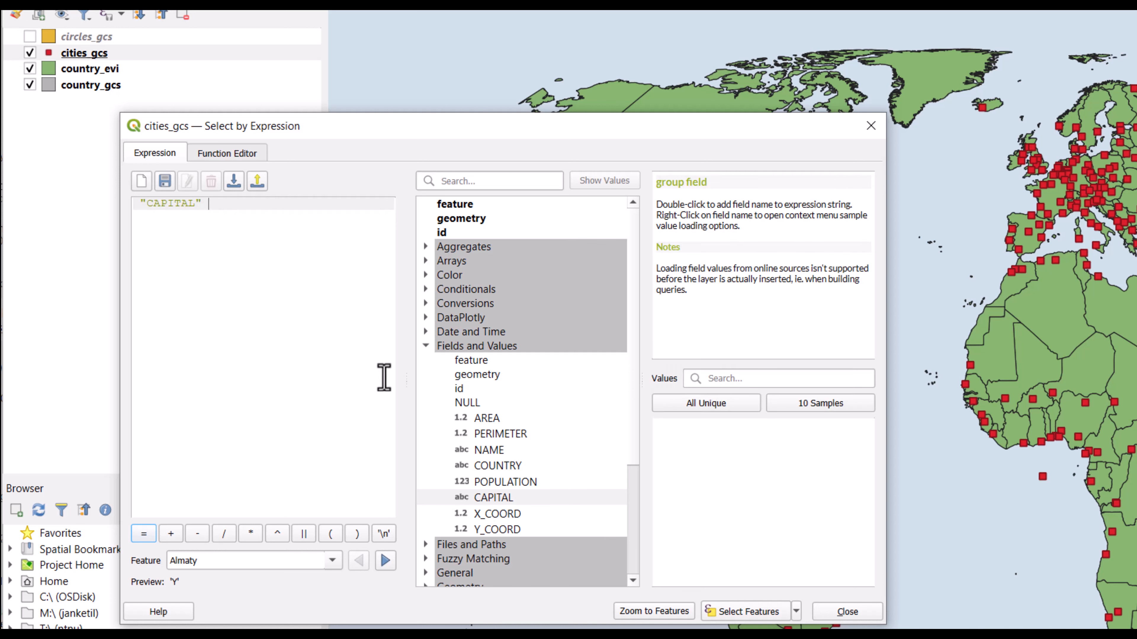
Complete the expression as "CAPITAL" = 'Y' using the equals operator, and select the matching cities.
scroll(497, 522, "down", 3)
scroll(503, 522, "down", 1)
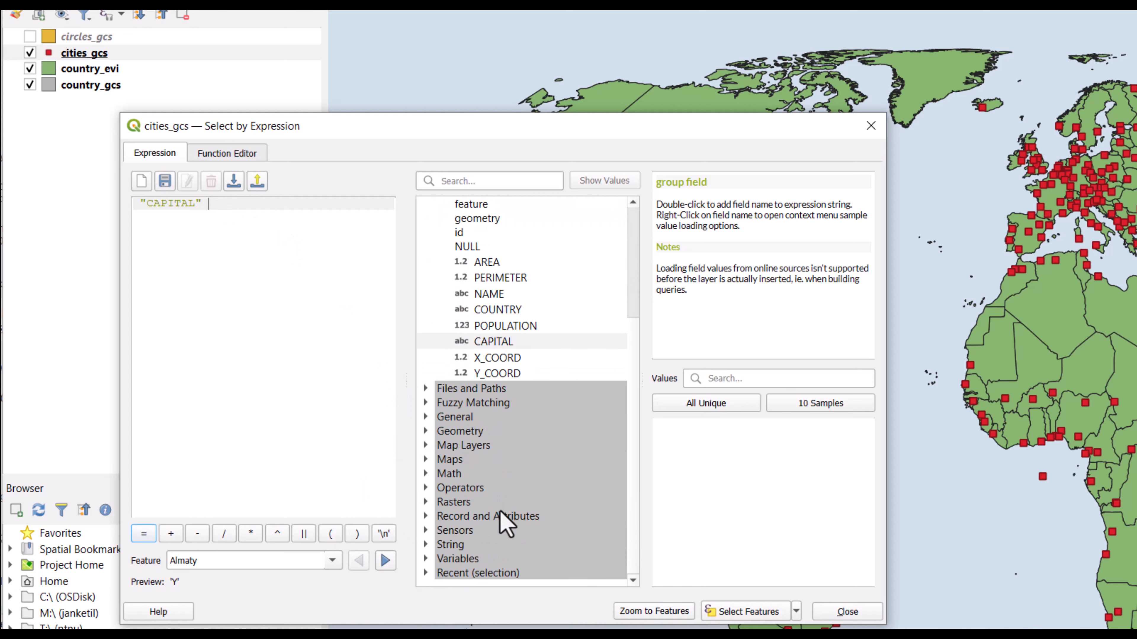
left_click(426, 488)
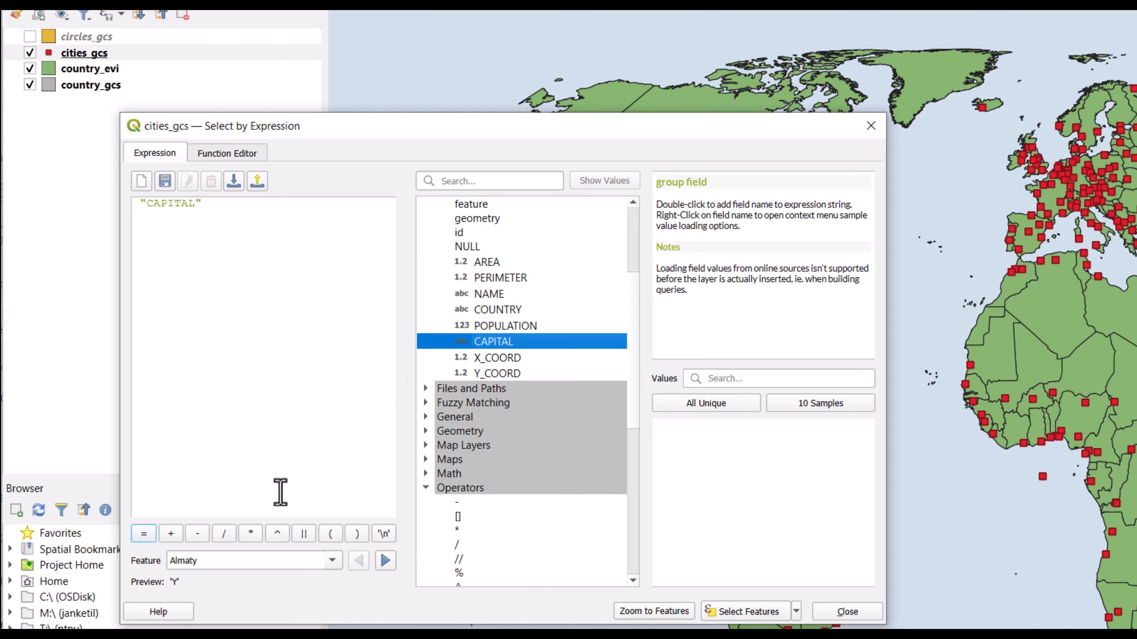
scroll(578, 543, "down", 3)
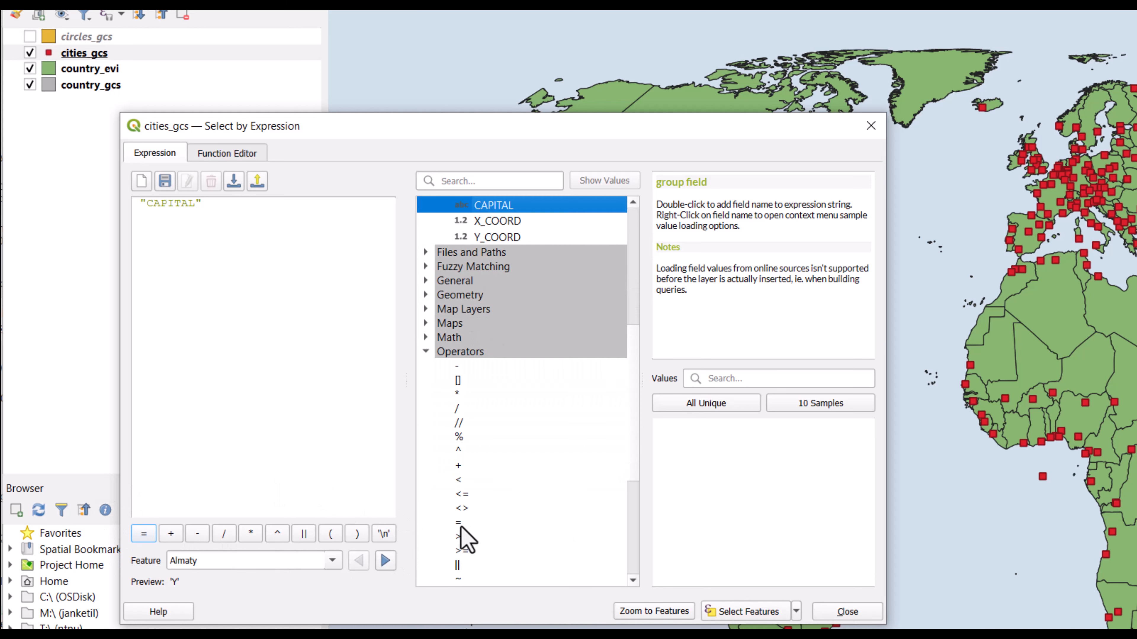
double_click(461, 524)
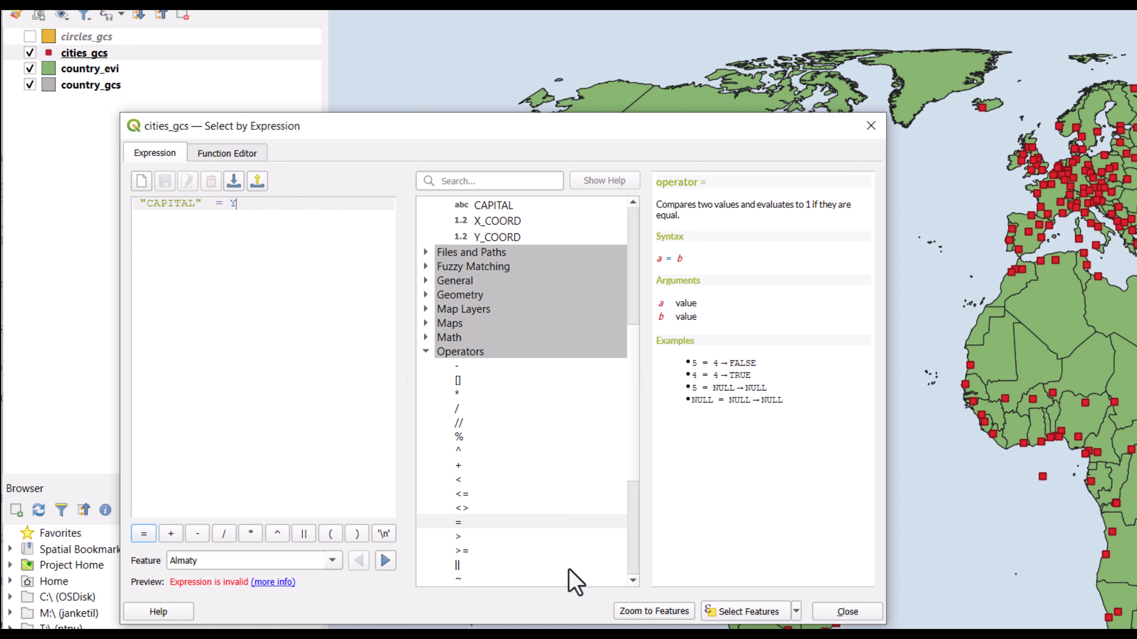
scroll(635, 537, "down", 5)
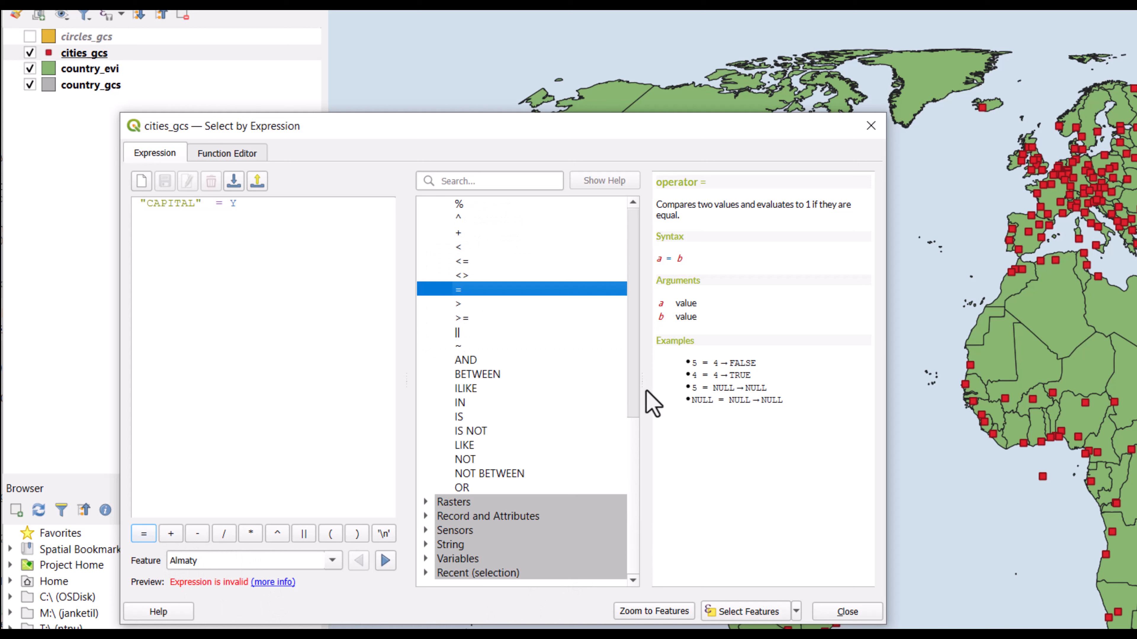
scroll(629, 406, "up", 9)
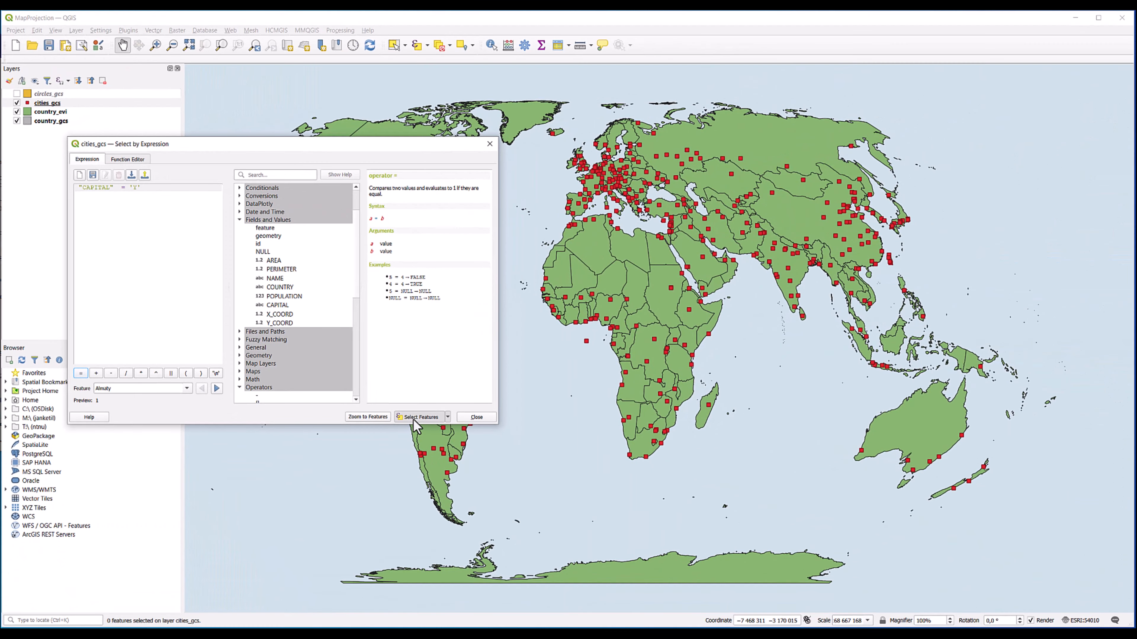
left_click(737, 613)
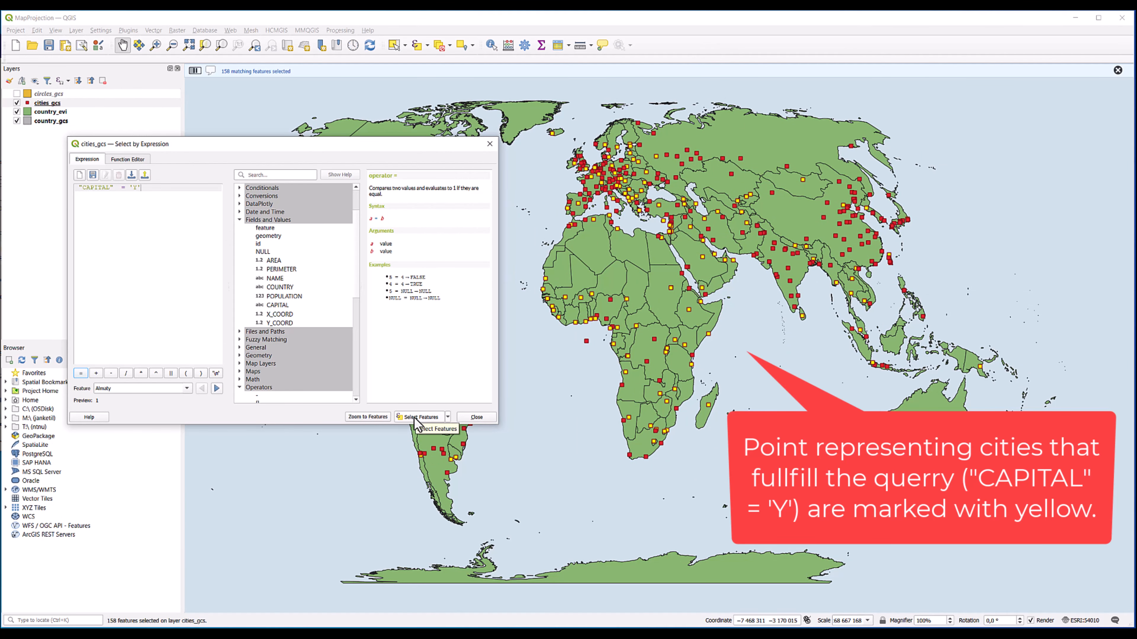
Extend the expression after 'Y' with the AND operator and the POPULATION field.
scroll(322, 296, "down", 3)
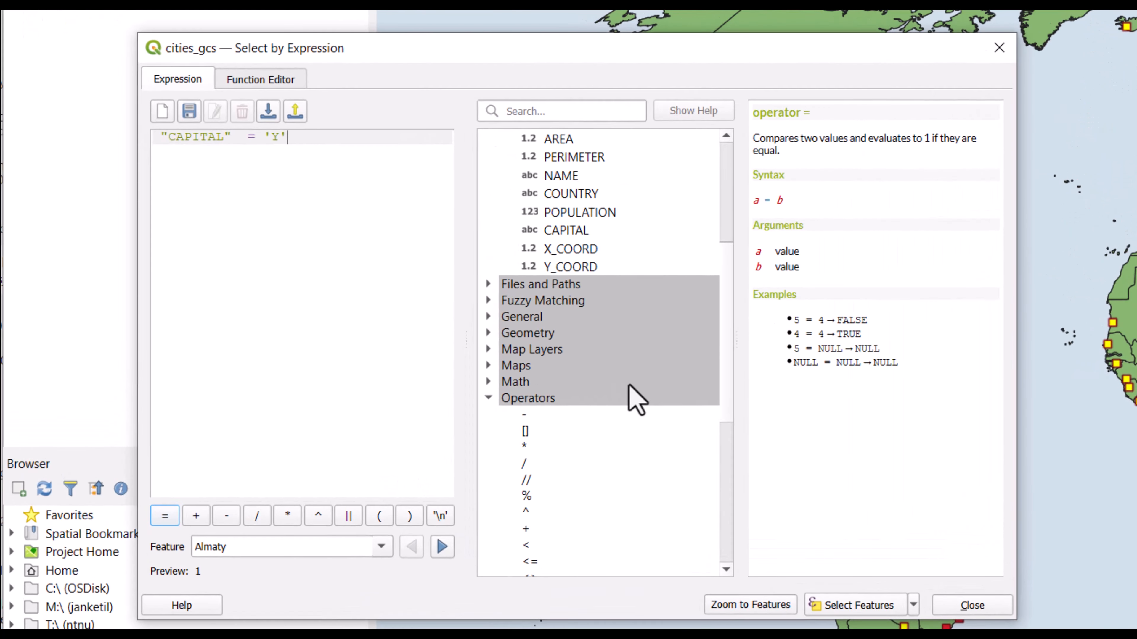
scroll(636, 400, "down", 3)
scroll(599, 409, "down", 1)
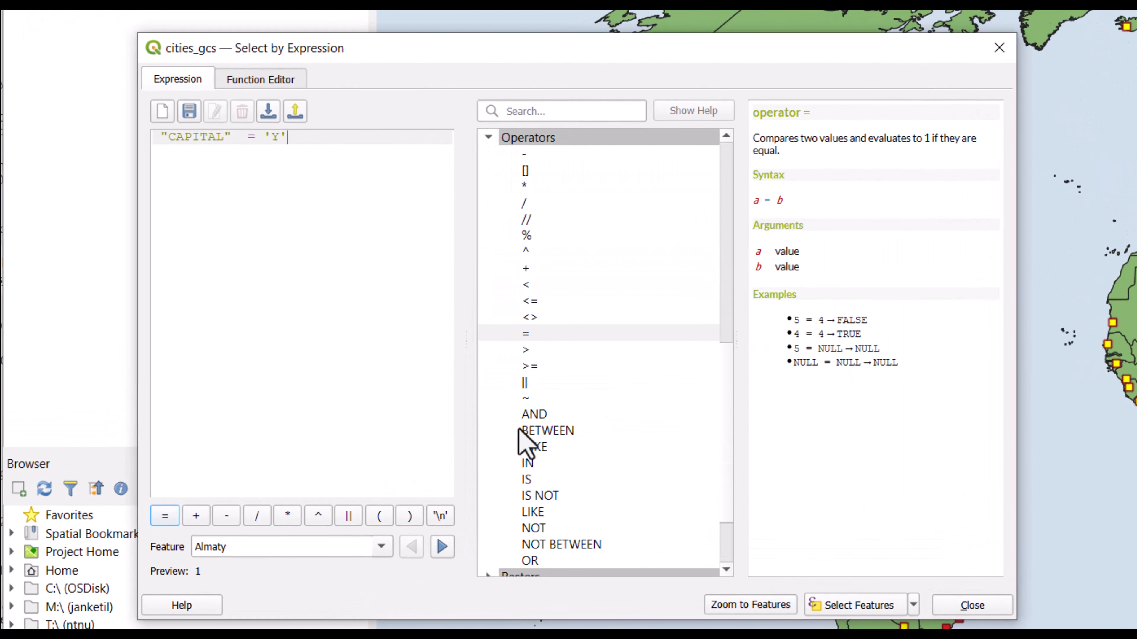
double_click(534, 414)
scroll(582, 345, "up", 7)
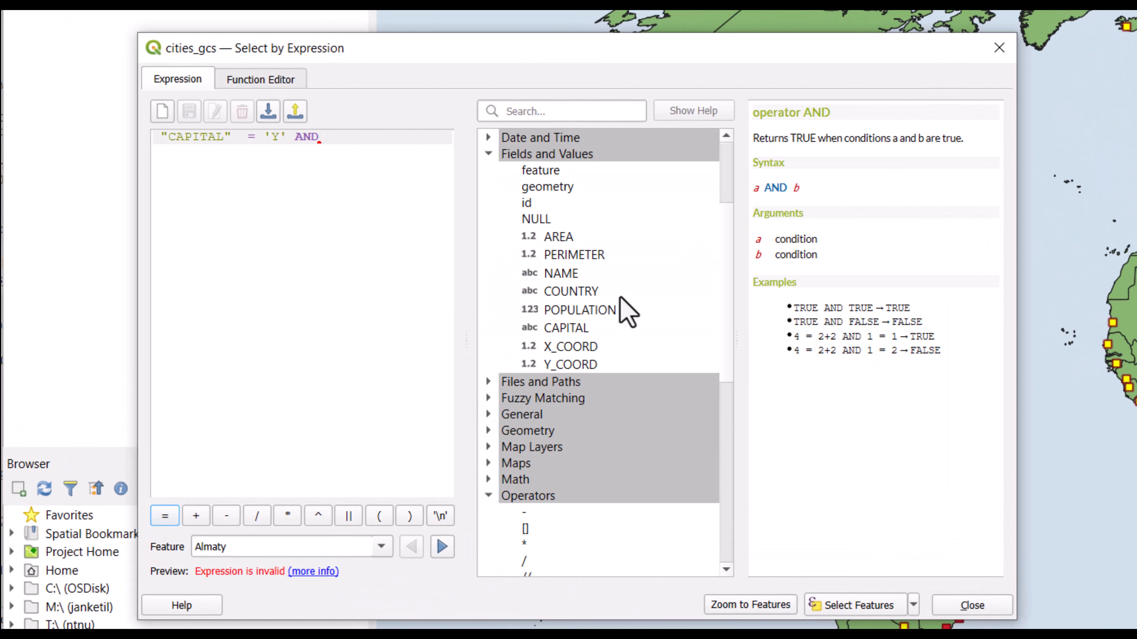
double_click(591, 314)
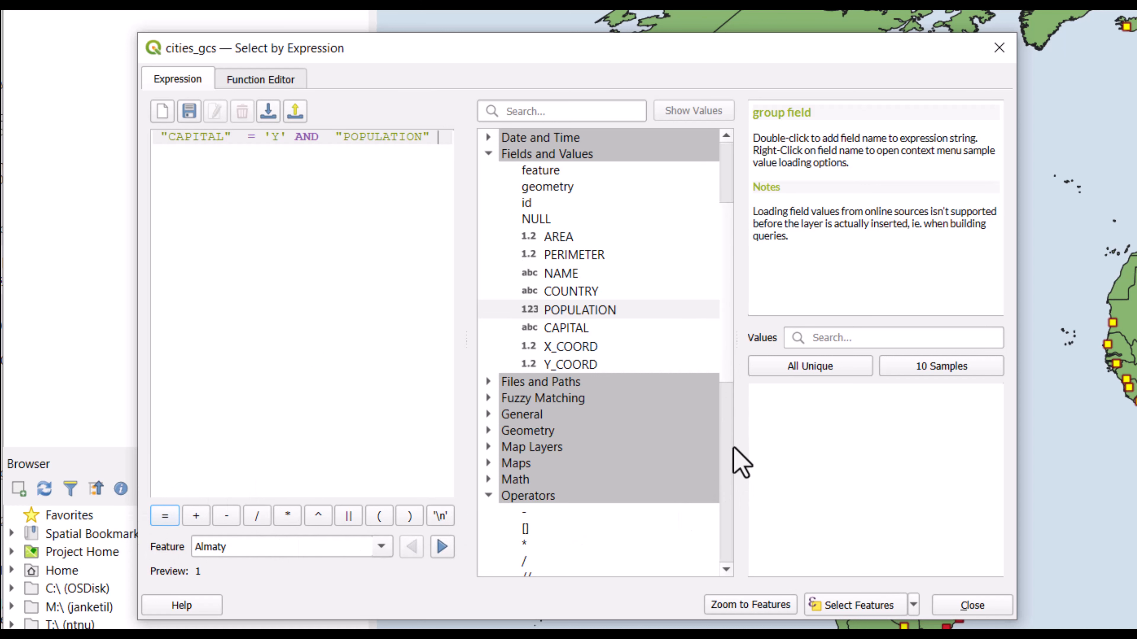
Finish the population condition with > 10000000 and select the cities matching the combined expression.
left_click(728, 466)
scroll(550, 287, "up", 1)
scroll(543, 268, "up", 1)
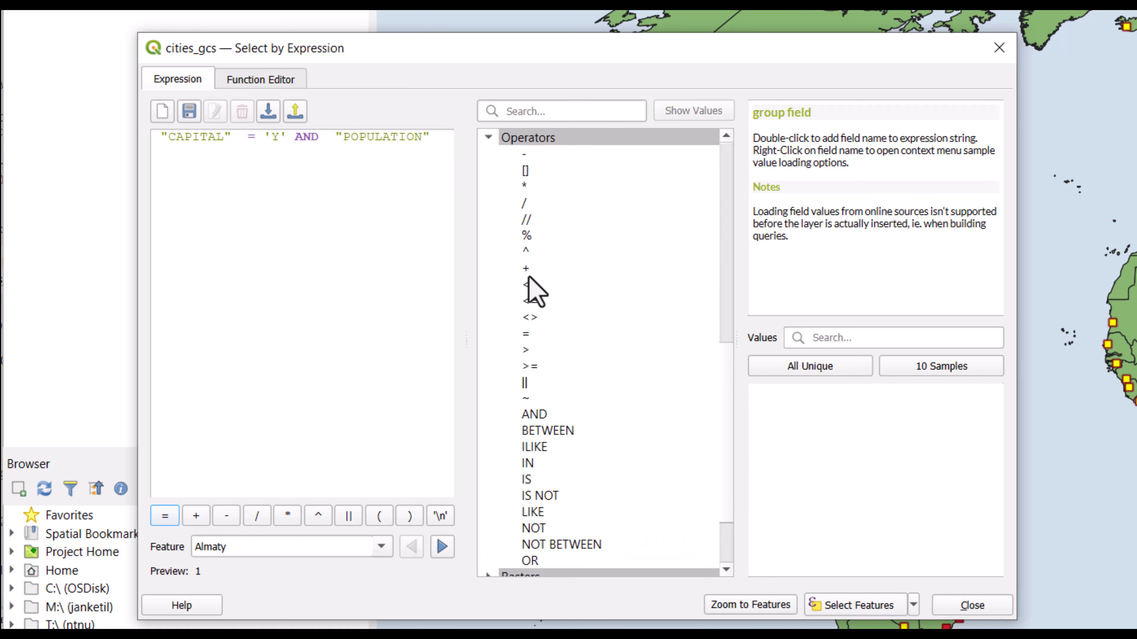
double_click(526, 350)
type("10000000")
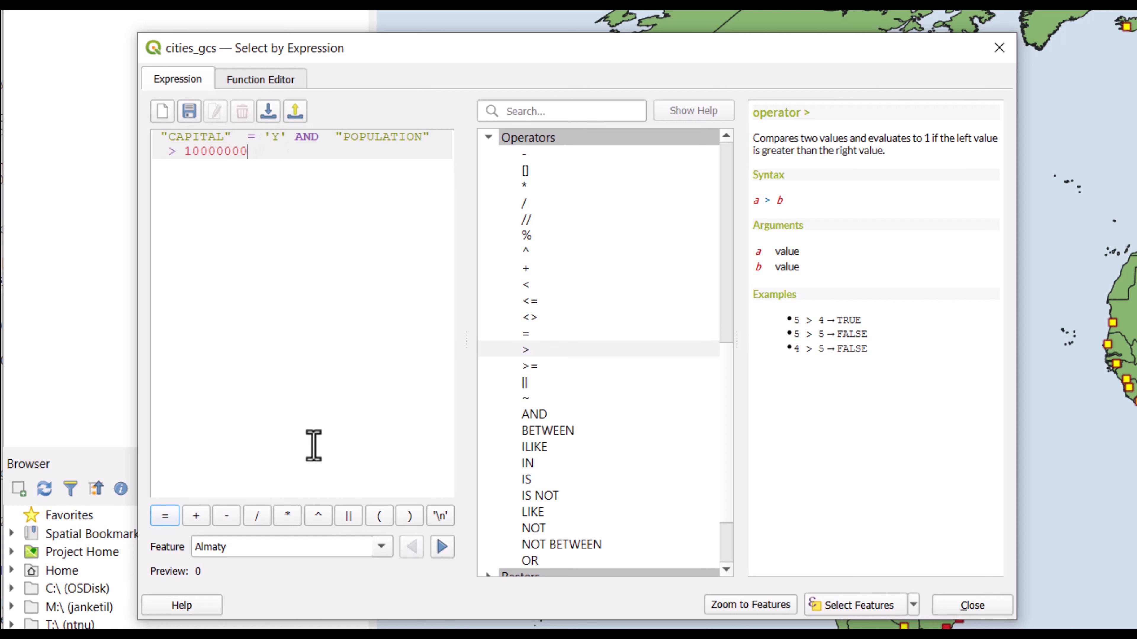
left_click(844, 607)
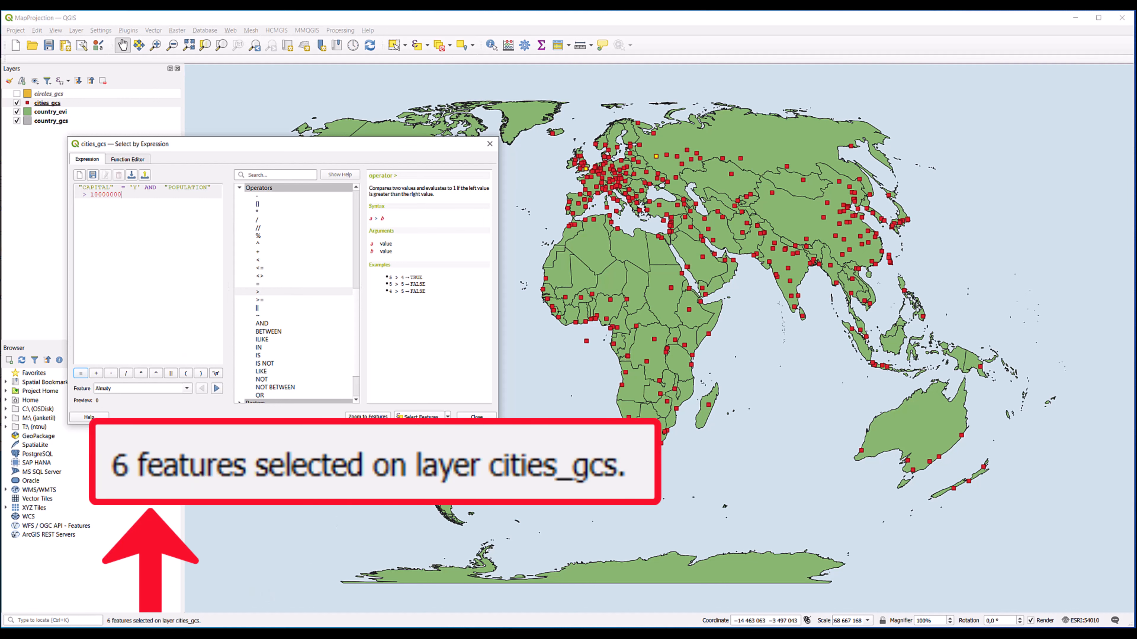
Replace AND with OR in the expression, remove the extra spaces, and select the cities meeting either condition.
left_click_drag(269, 152, 211, 275)
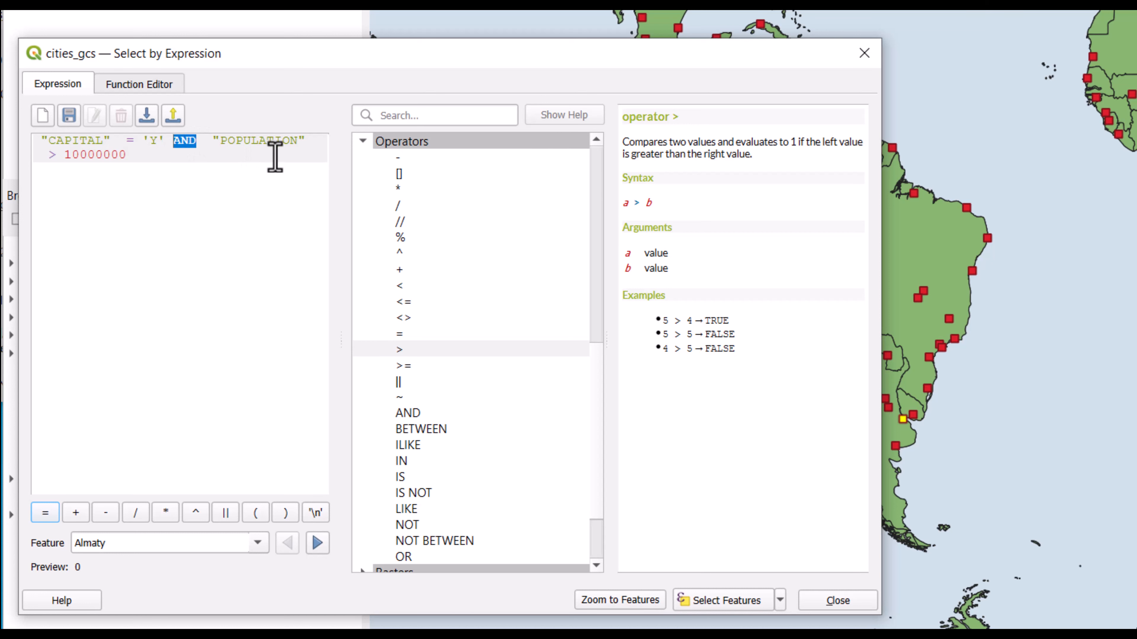
double_click(403, 556)
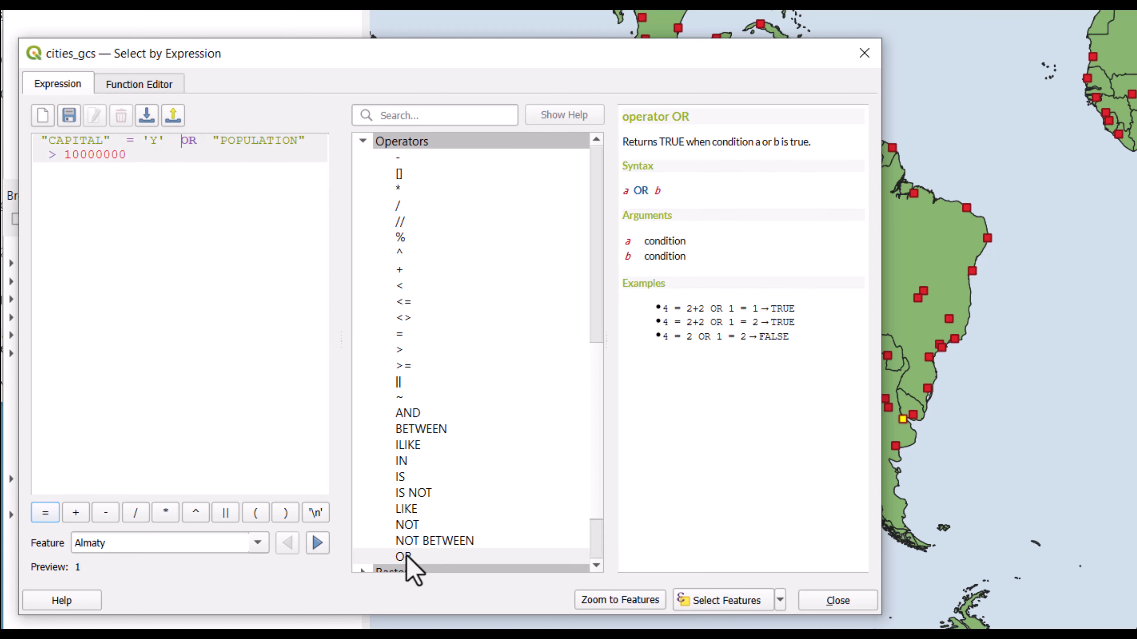
key("Delete")
key("Right")
key("Right")
key("Delete")
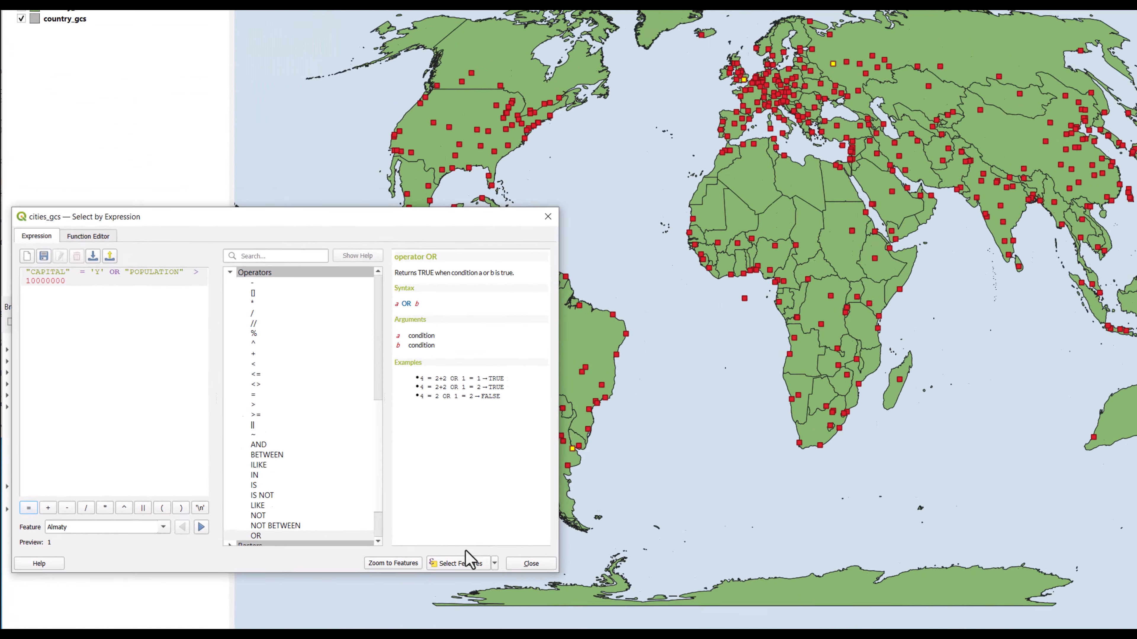
left_click(725, 600)
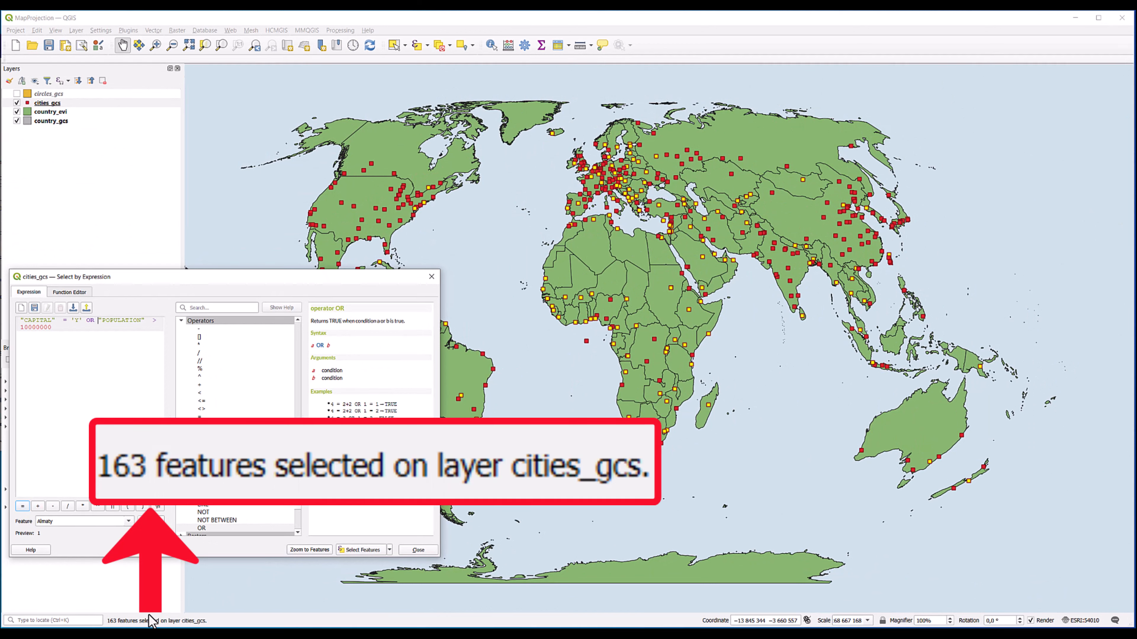
left_click_drag(241, 285, 304, 161)
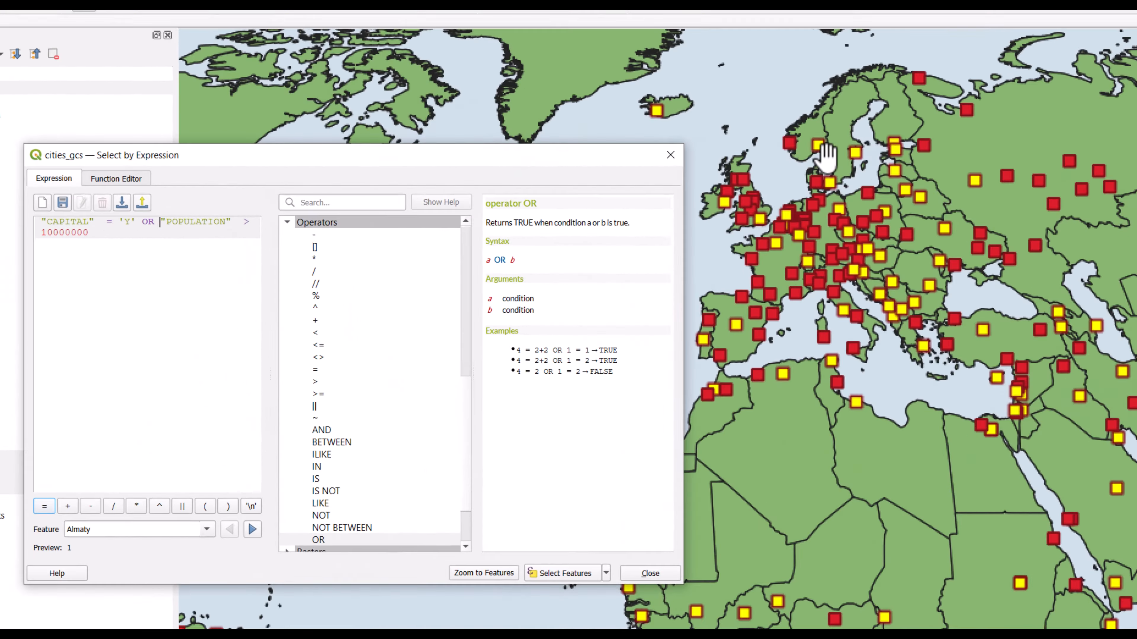